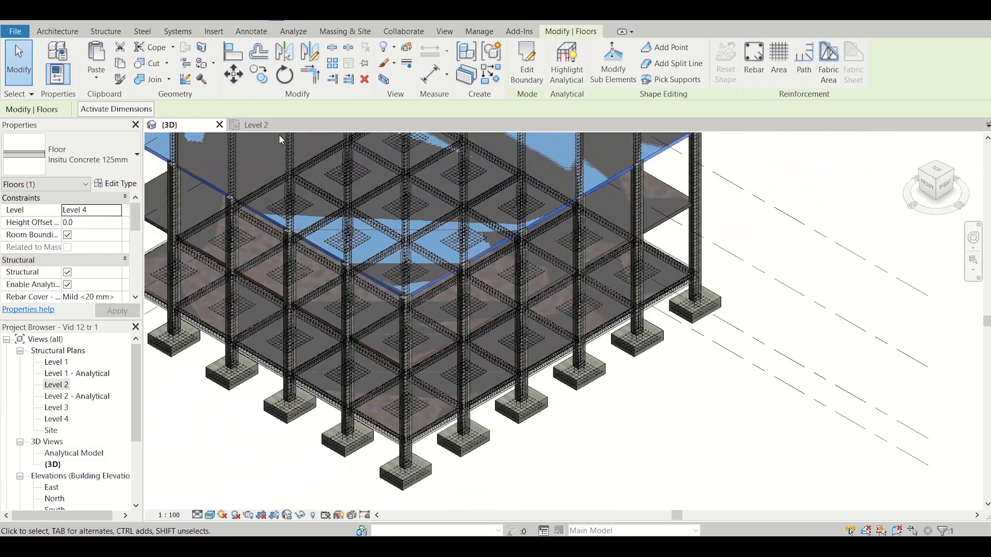
Step: On the Level 2 plan, draw a horizontal section across the full building width just inside the lowest grid line, grid 6
left_click(261, 125)
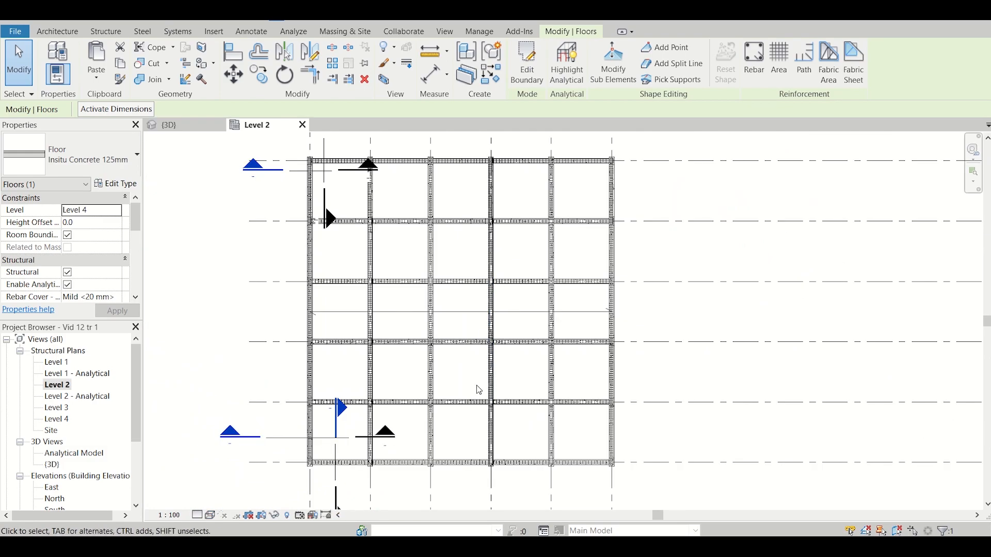
scroll(478, 389, "up", 3)
middle_click_drag(469, 389, 497, 358)
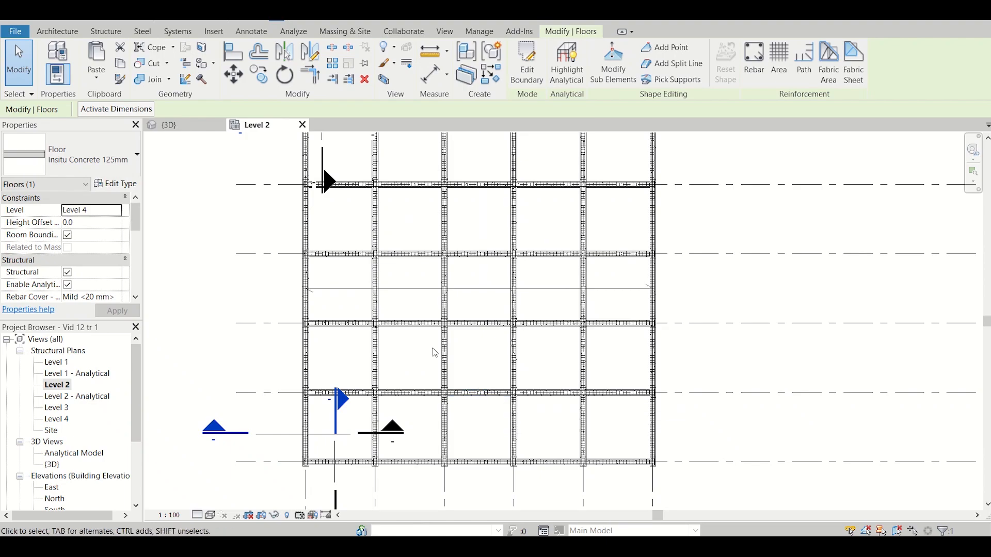
left_click(447, 32)
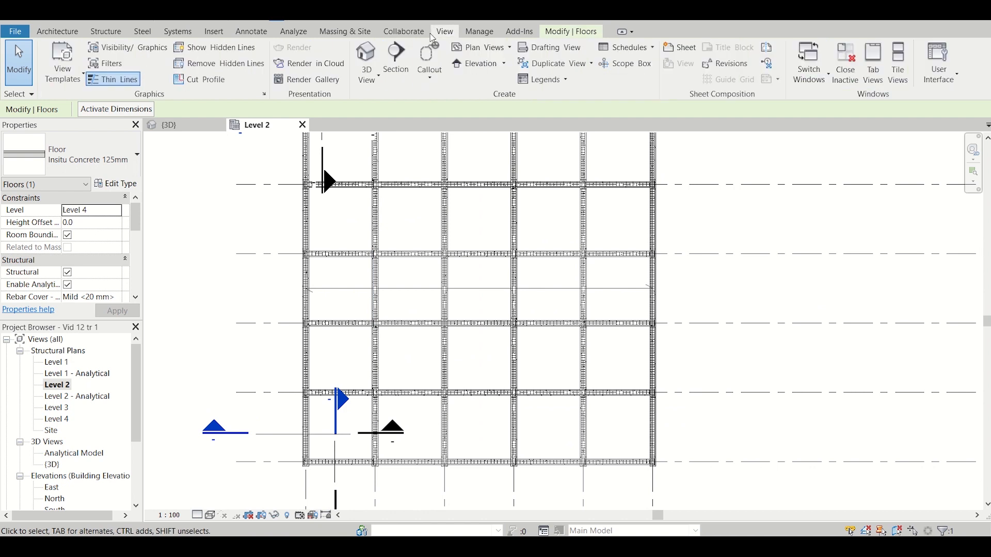
left_click(395, 58)
scroll(362, 480, "up", 2)
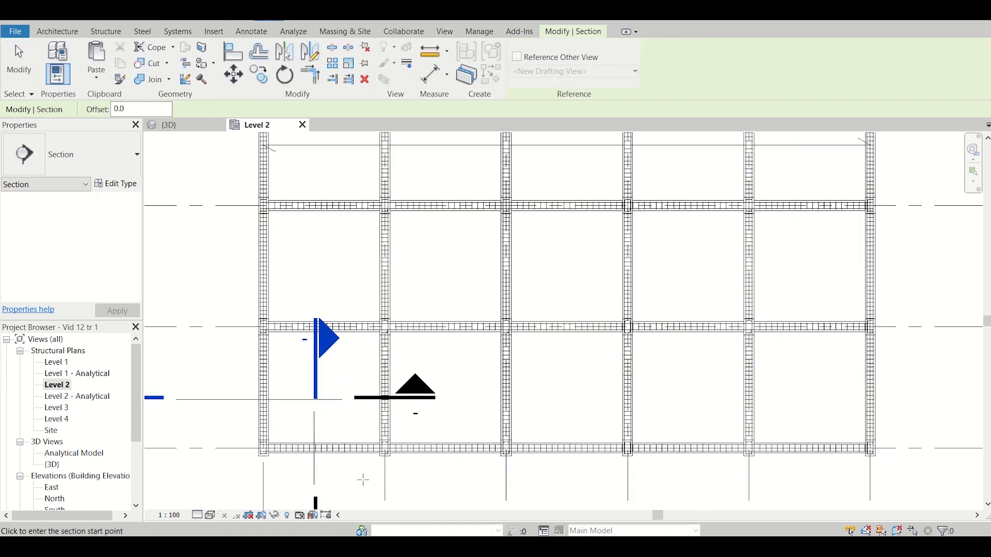
left_click(224, 434)
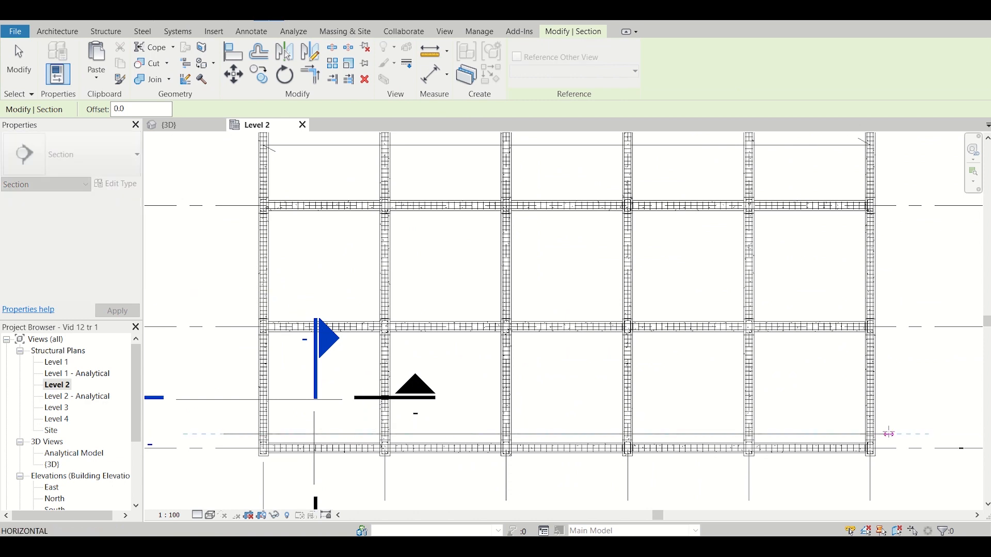
left_click(889, 434)
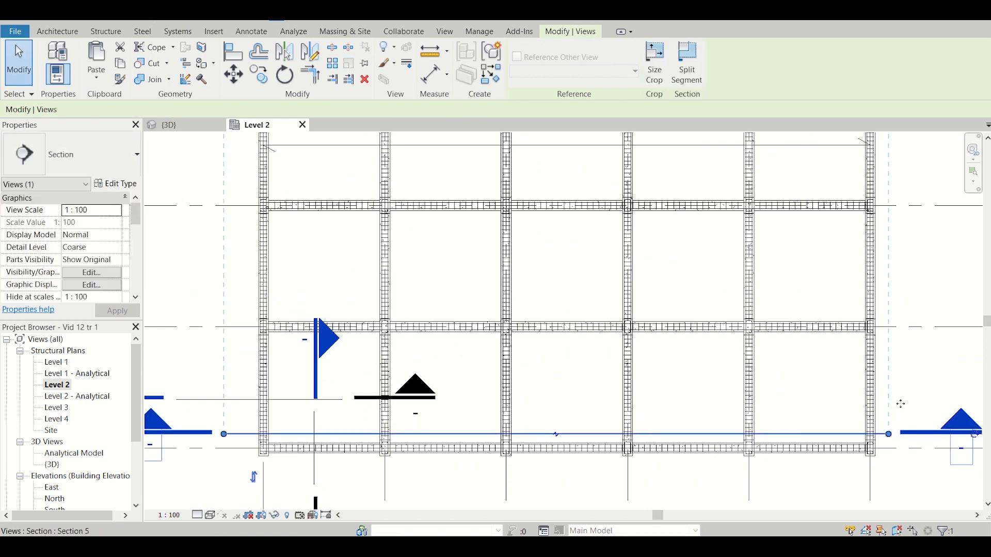
scroll(795, 401, "down", 2)
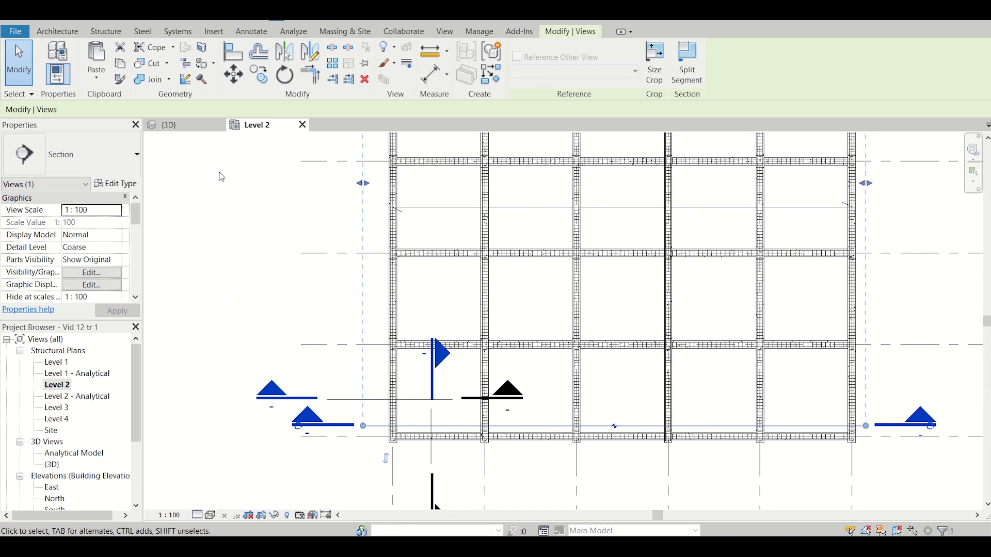
left_click(19, 64)
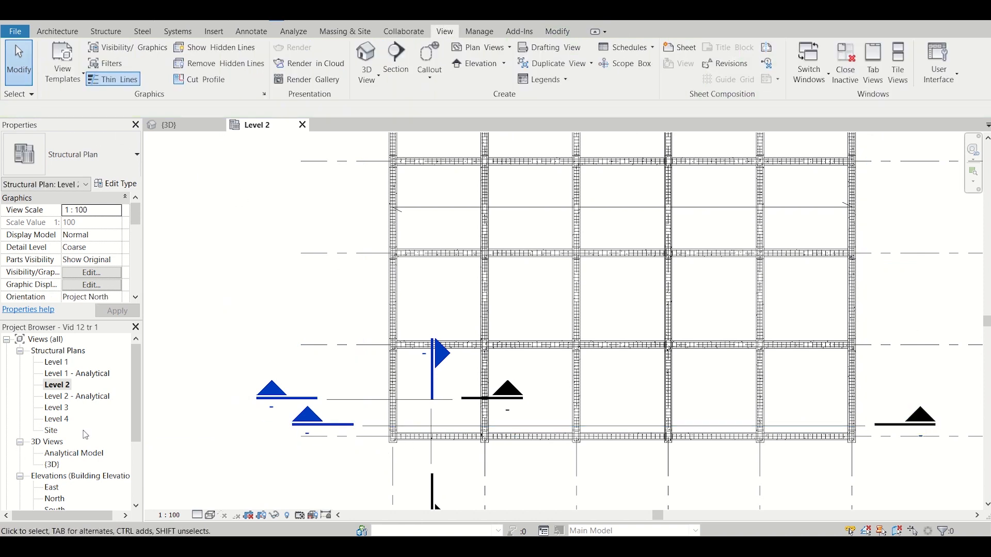
Step: Open the new Section 5 view from the project's sections
scroll(84, 400, "down", 3)
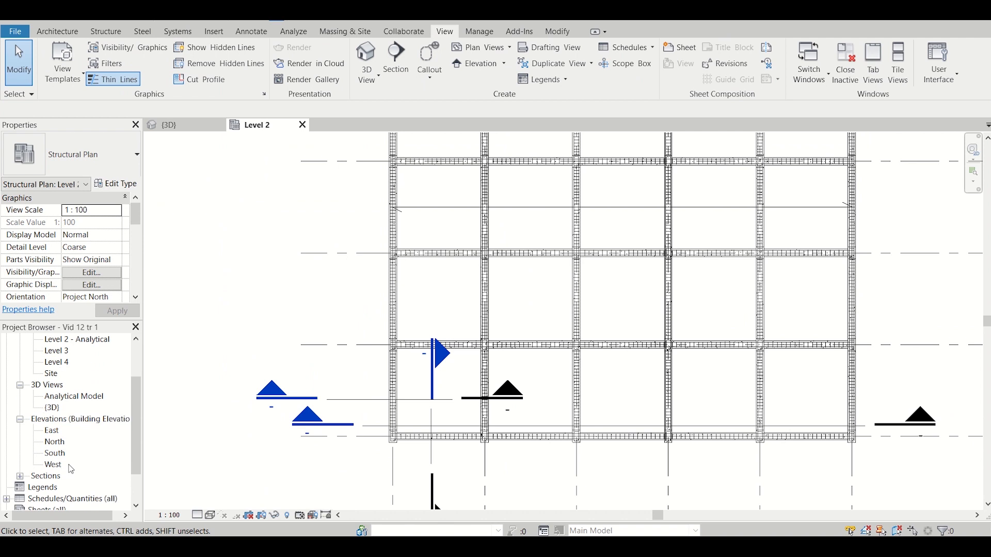
left_click(20, 477)
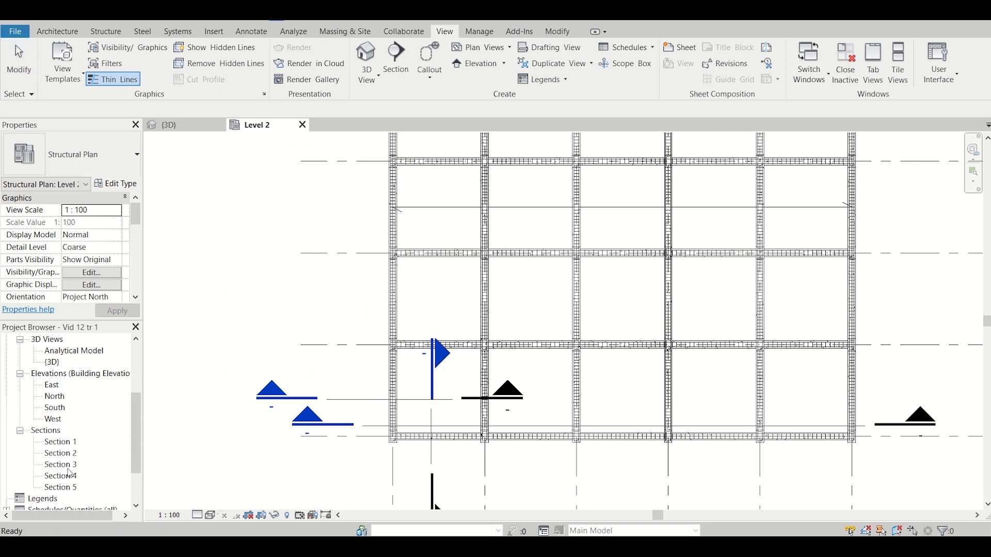
left_click(63, 491)
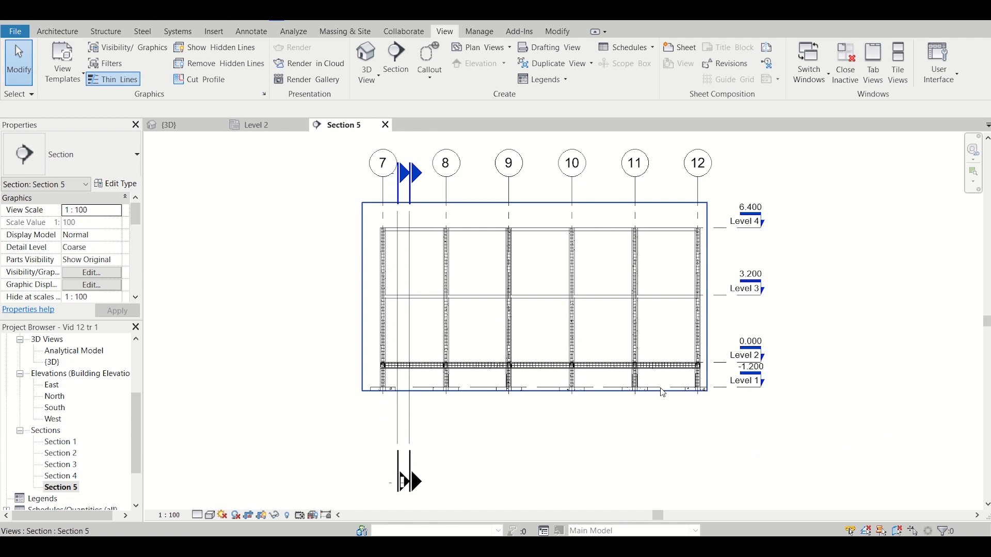
Step: Place a 12T rebar of shape 1-E in the Level 2 floor slab in Section 5, with its ends turned up
scroll(699, 376, "up", 2)
scroll(698, 376, "up", 2)
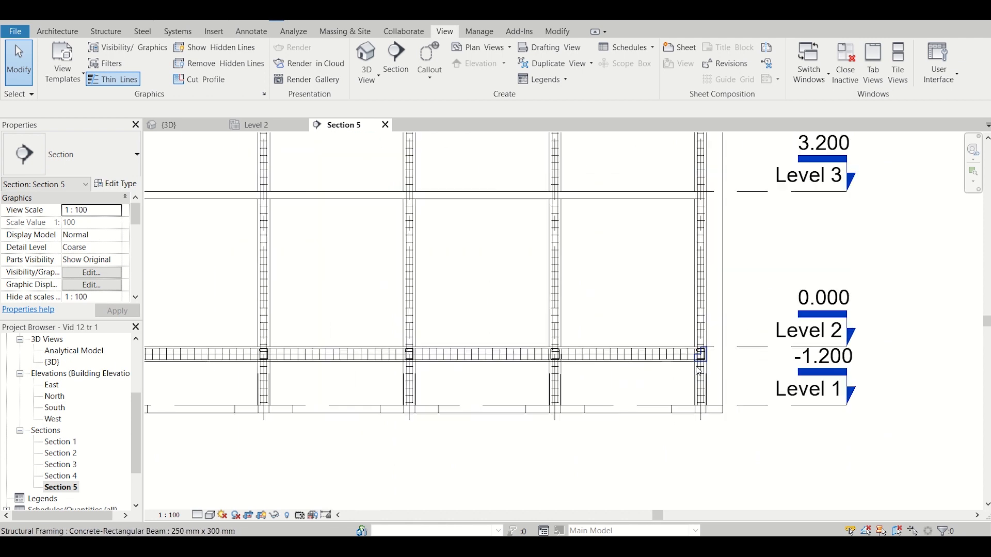
scroll(672, 354, "up", 3)
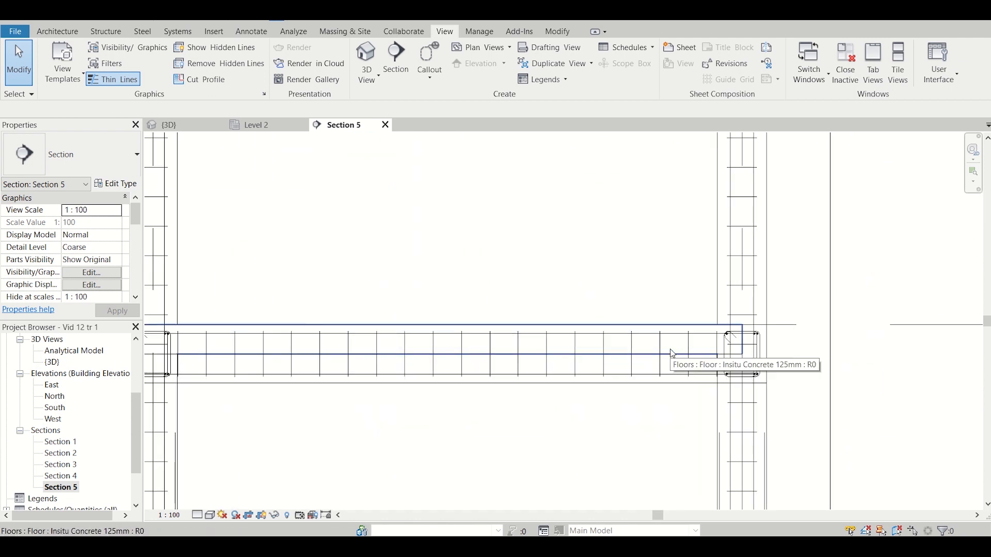
scroll(673, 354, "up", 3)
left_click(109, 32)
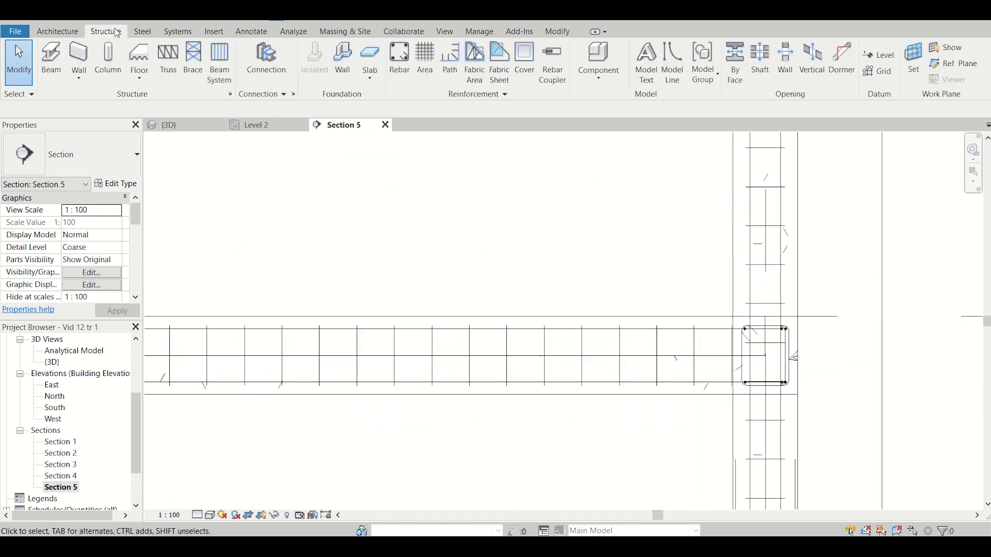
left_click(412, 68)
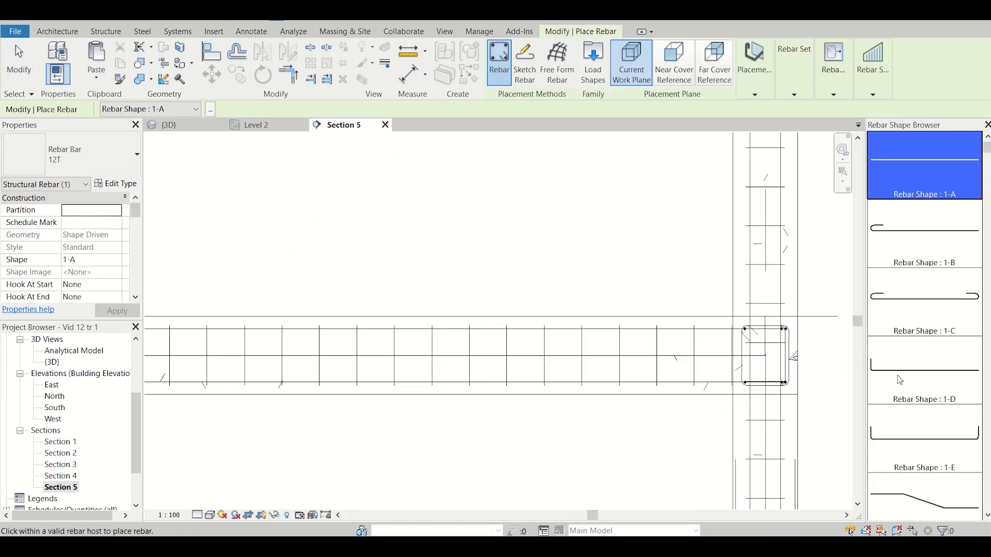
left_click(903, 437)
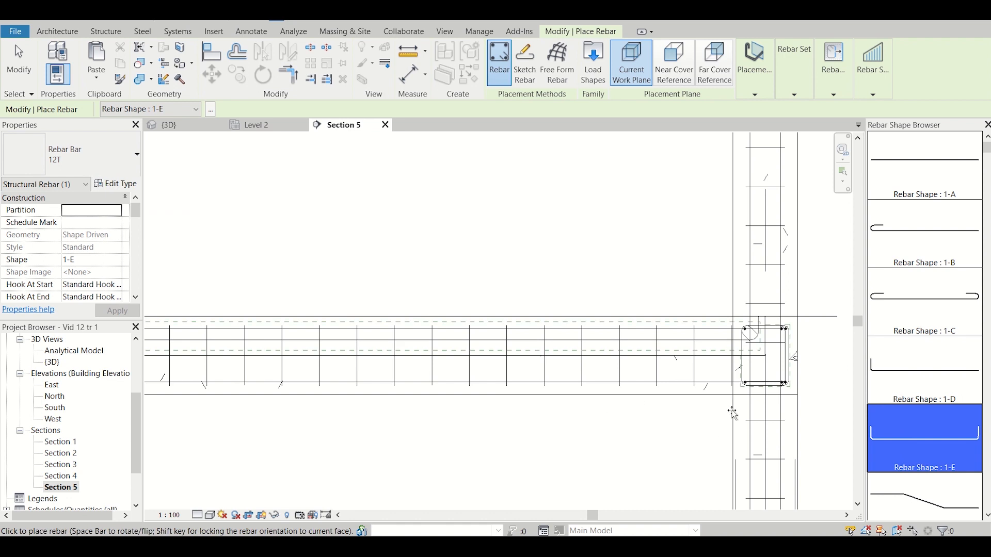
scroll(739, 352, "up", 2)
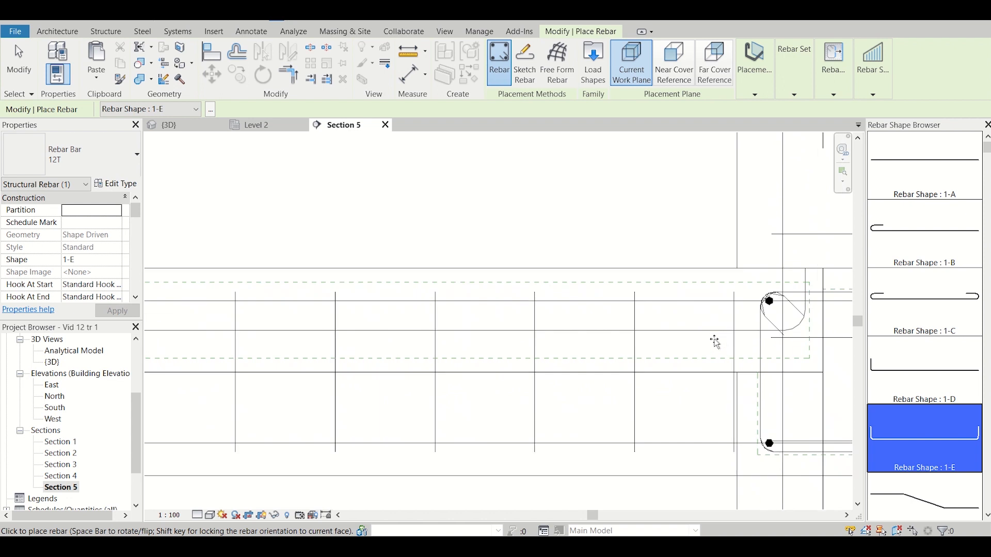
scroll(712, 346, "up", 2)
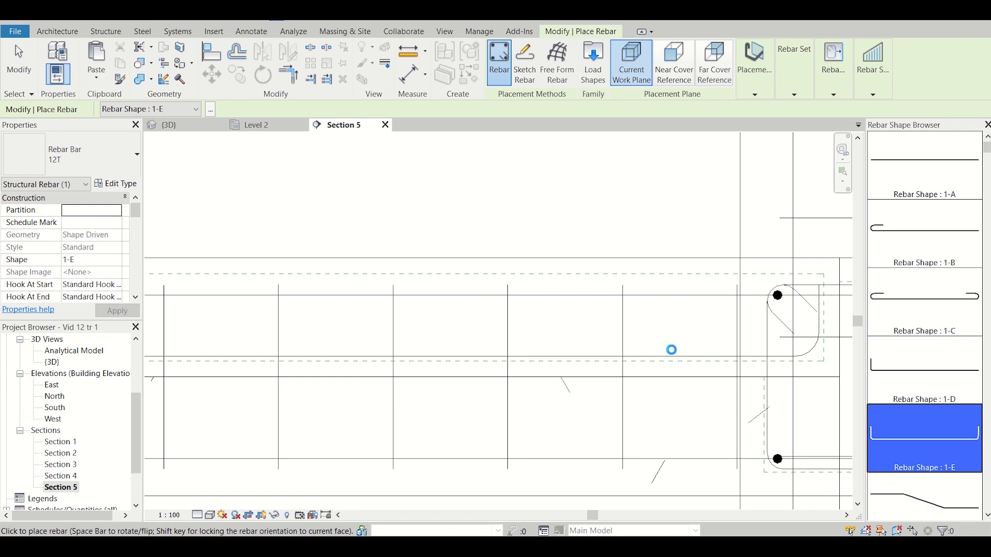
left_click(21, 51)
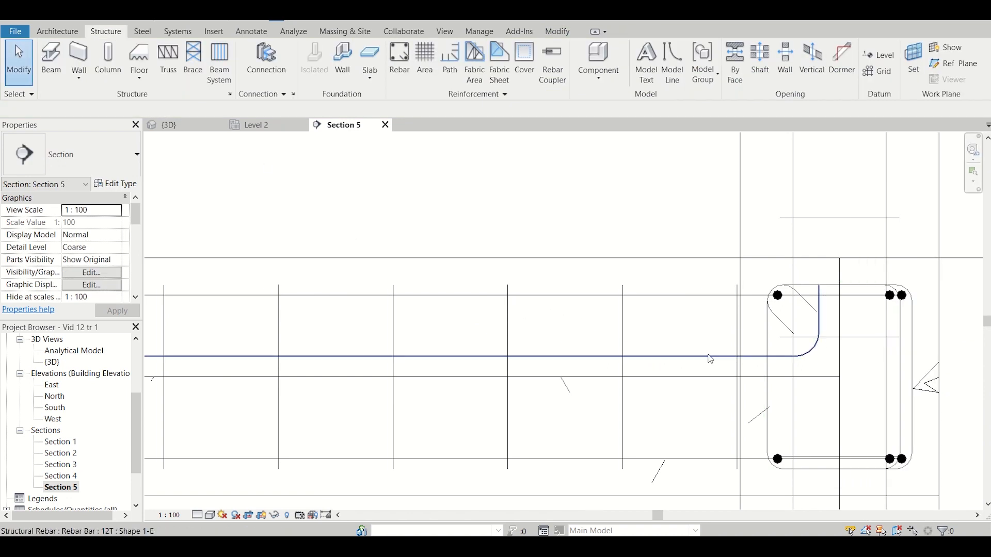
Step: Set the placed slab bar's layout to Maximum Spacing at 100 mm
left_click(710, 357)
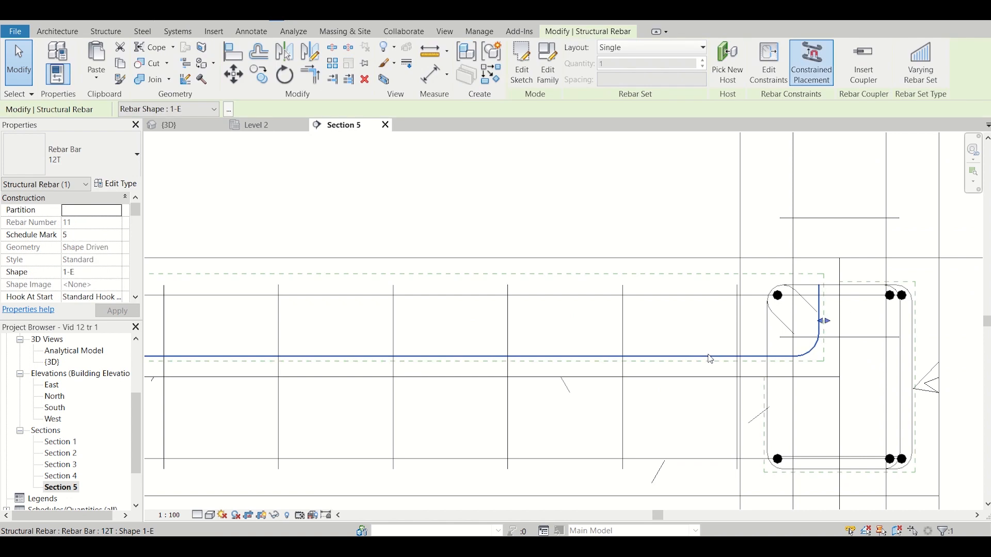
left_click(627, 50)
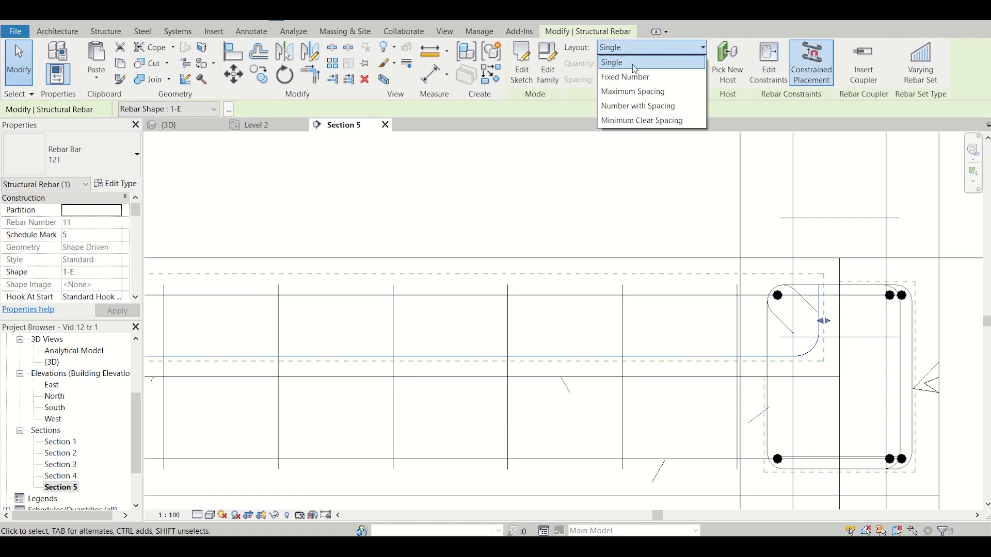
left_click(650, 92)
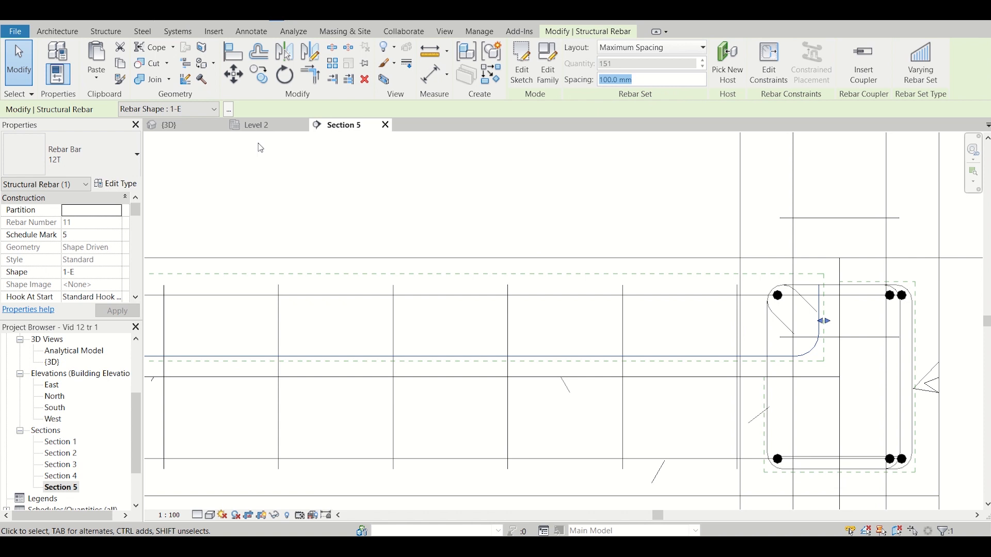
Step: On the Level 2 plan, draw a vertical section just inside grid 7, from beyond grid 1 to beyond grid 6
left_click(267, 129)
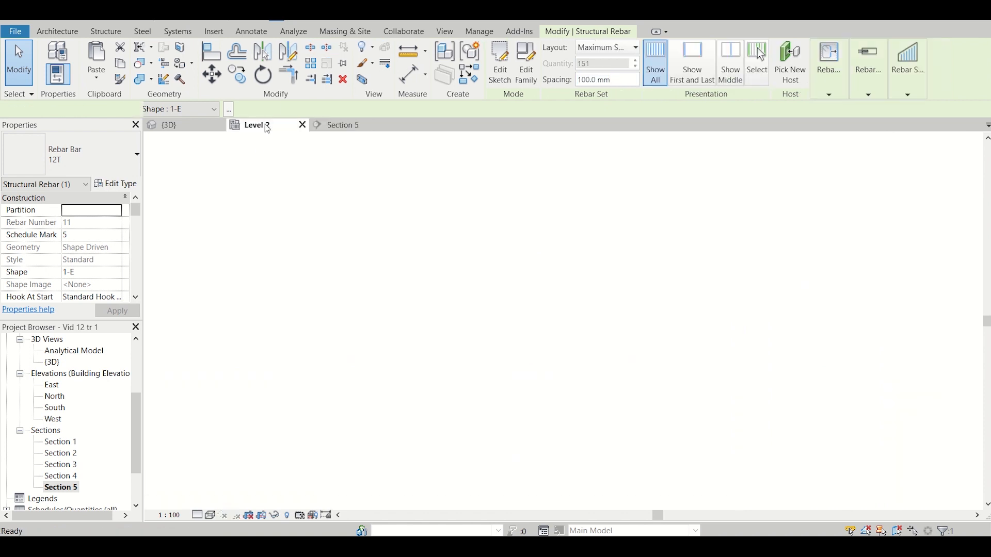
scroll(412, 272, "down", 2)
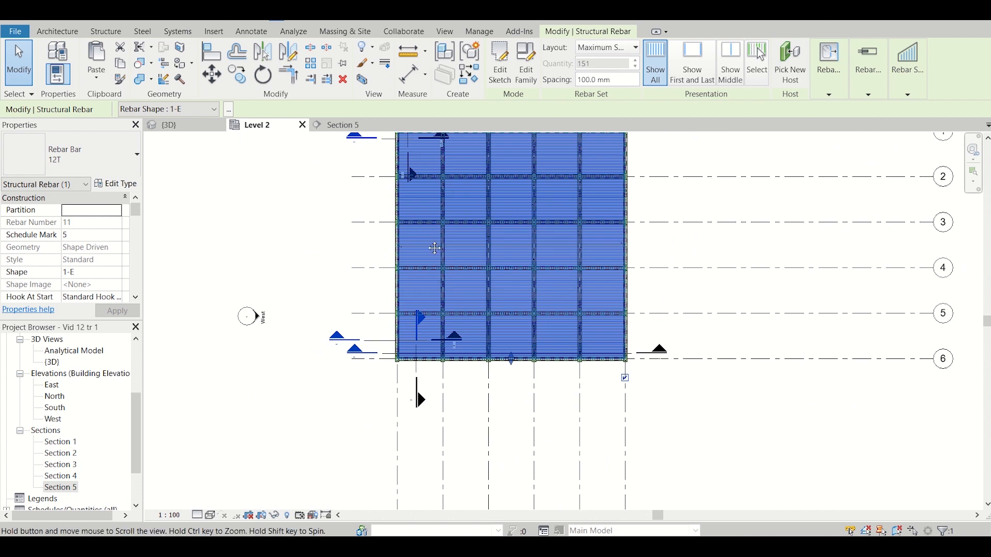
middle_click_drag(412, 272, 418, 327)
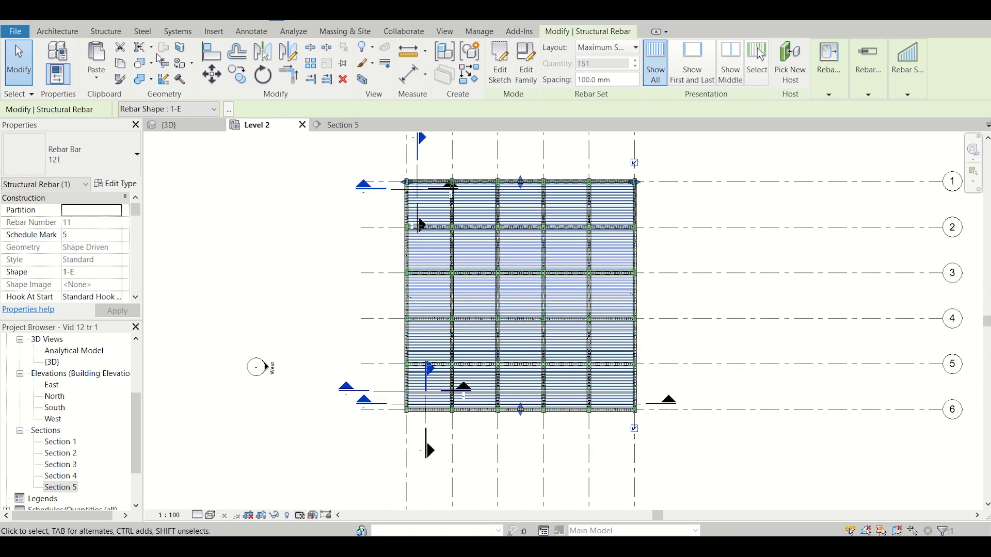
left_click(445, 33)
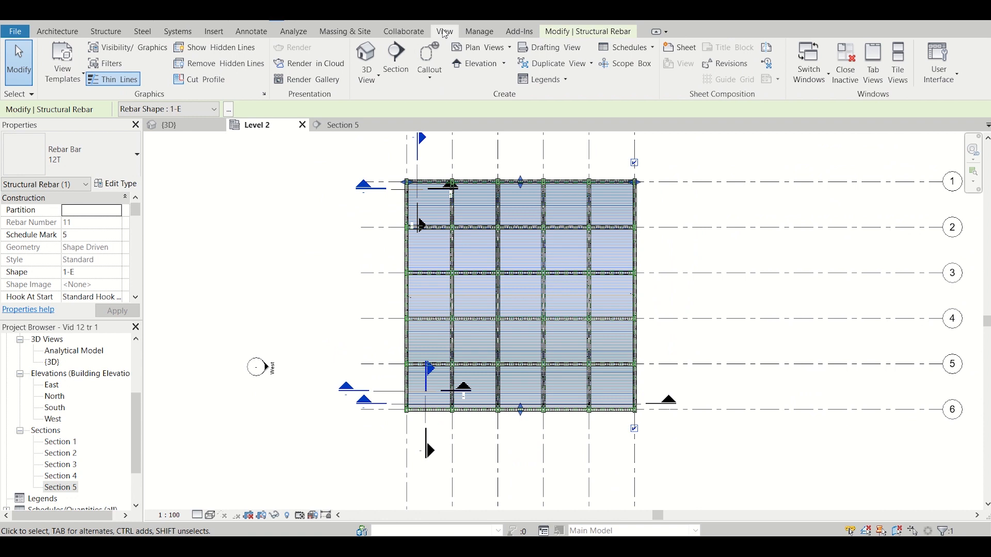
left_click(396, 59)
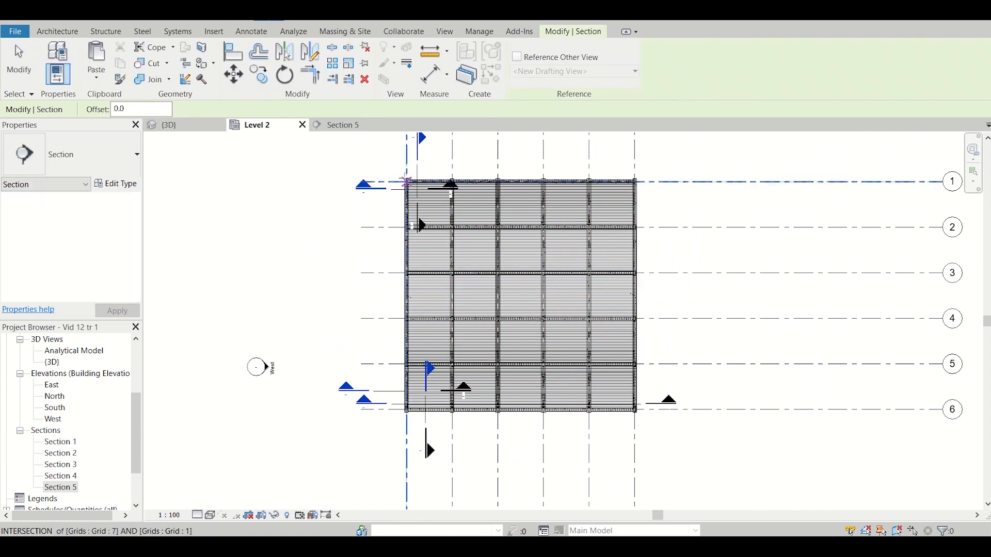
scroll(406, 181, "up", 2)
left_click(417, 166)
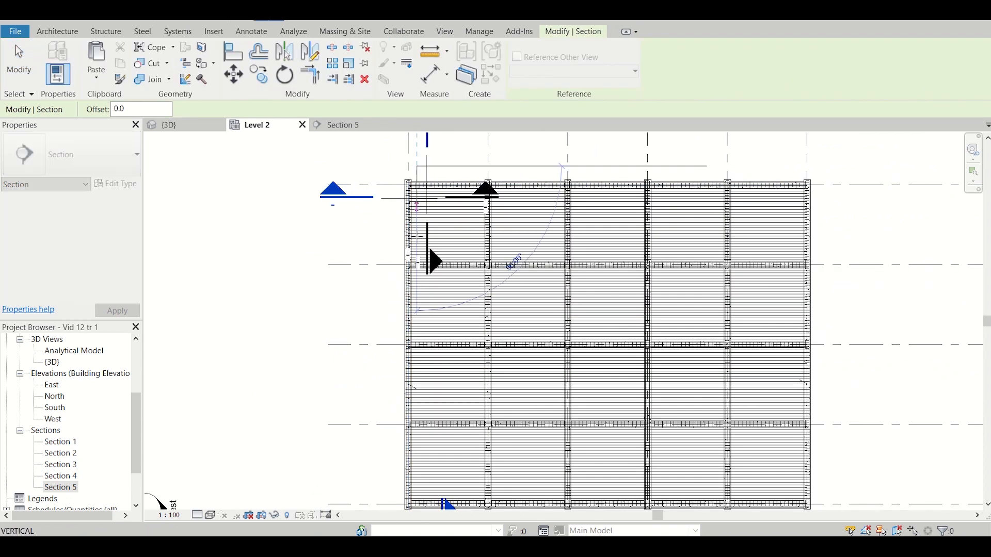
middle_click_drag(432, 353, 395, 207)
scroll(387, 244, "up", 1)
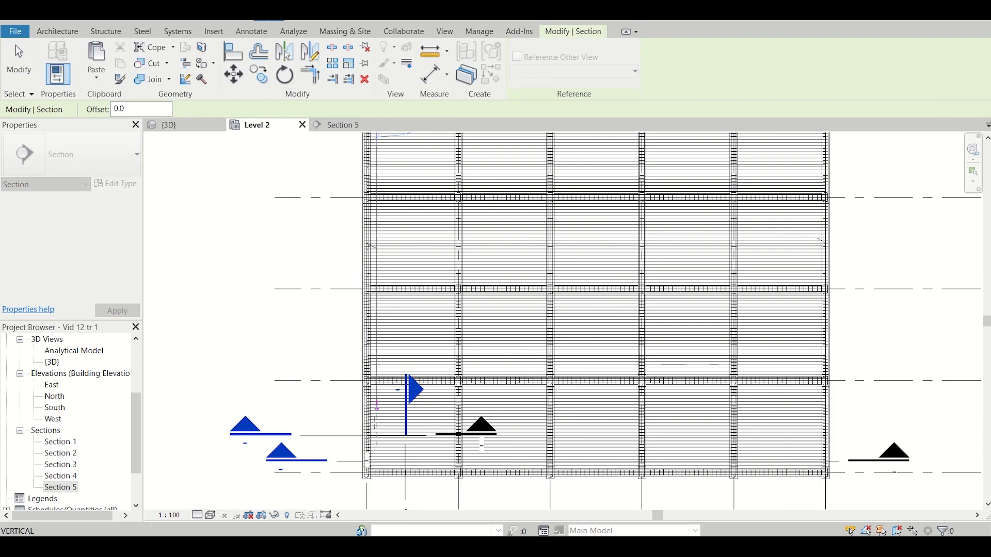
middle_click_drag(394, 425, 358, 298)
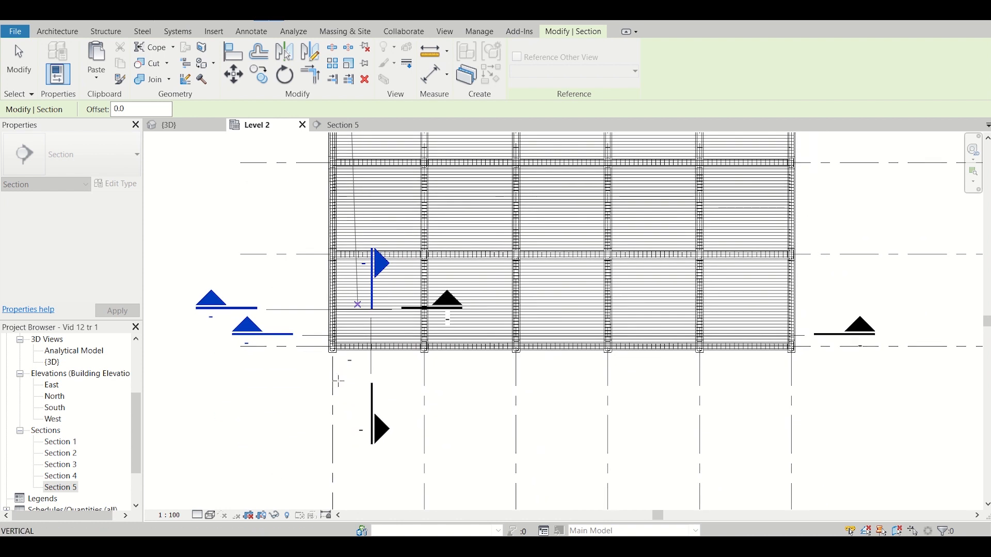
left_click(342, 391)
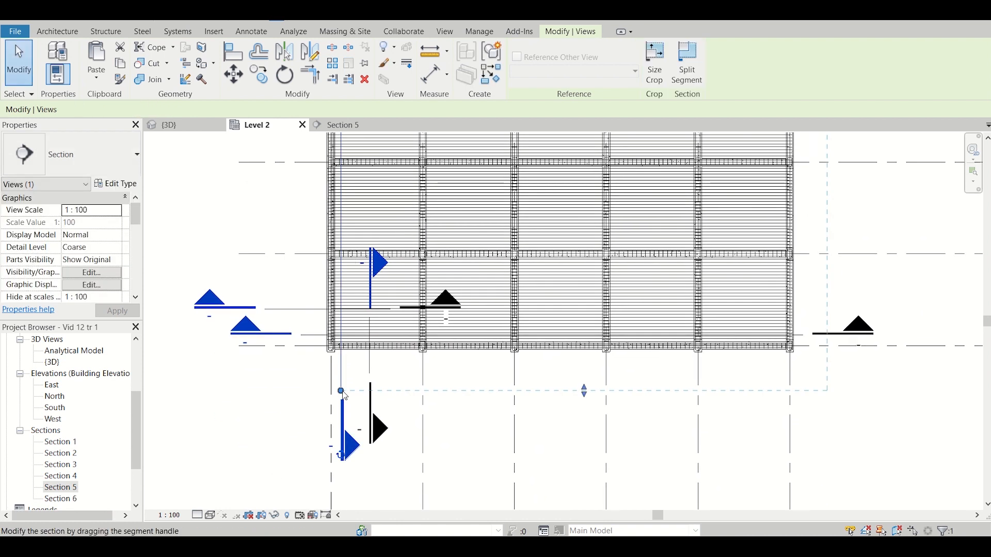
Step: Open the new Section 6 view and focus on the Level 2 slab where it meets the beam at grid 6
left_click(60, 499)
double_click(64, 498)
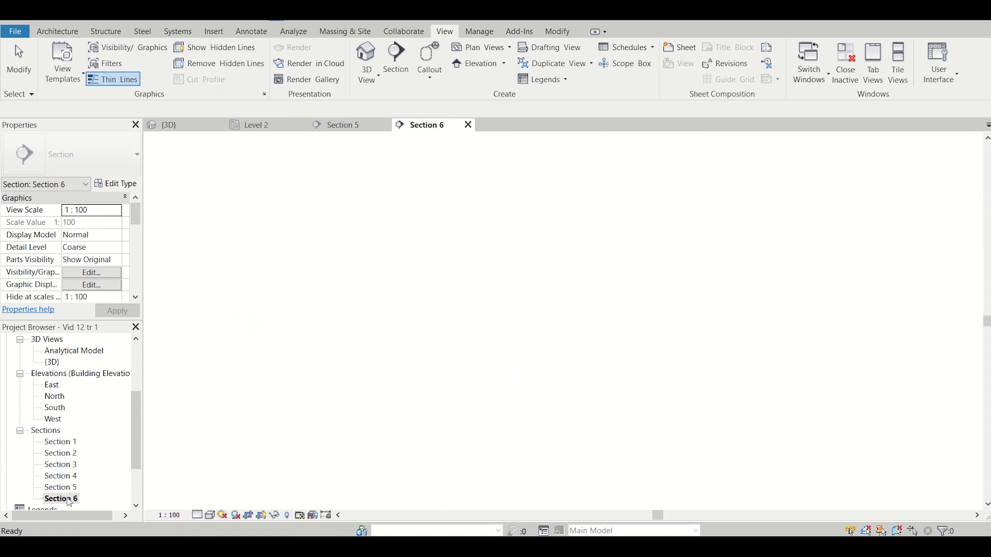
left_click(386, 391)
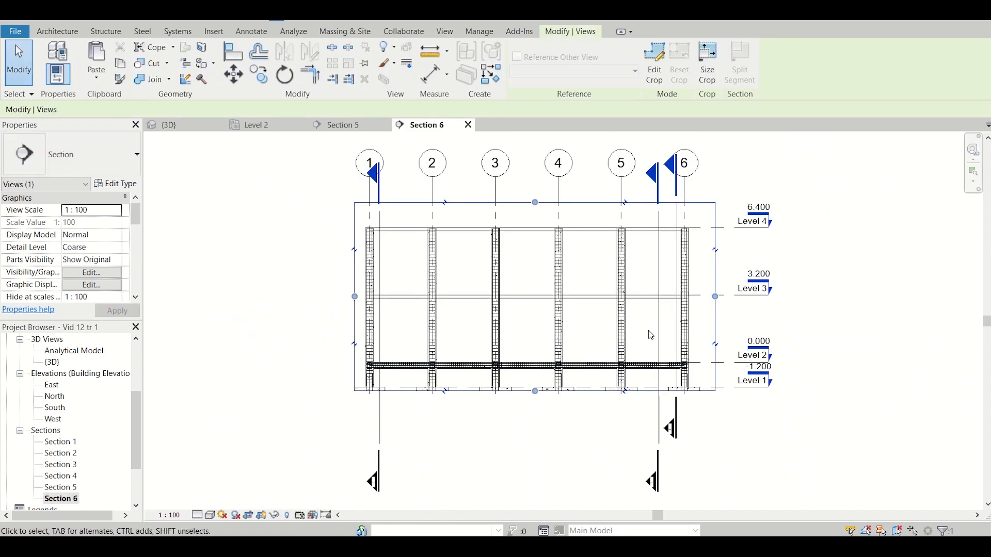
scroll(670, 371, "up", 5)
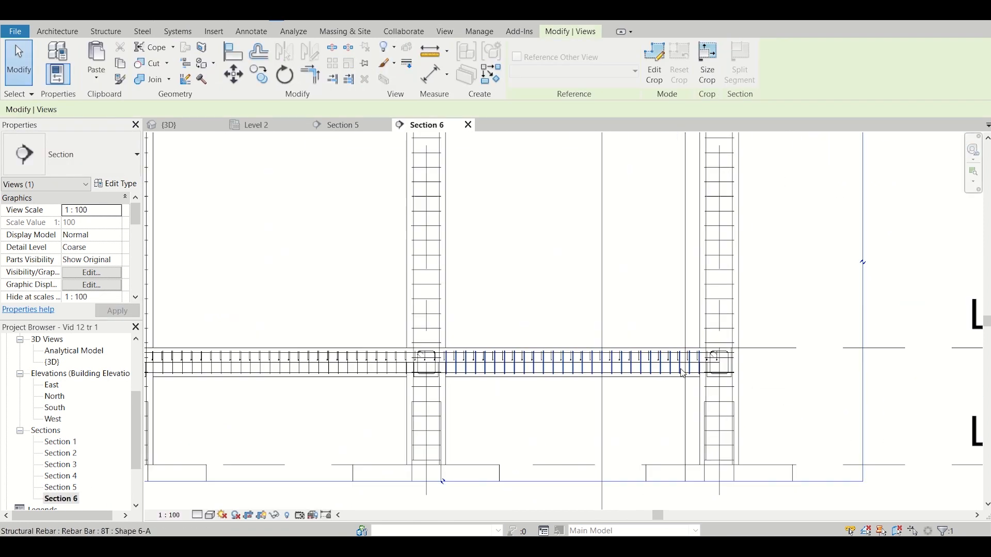
scroll(685, 371, "up", 5)
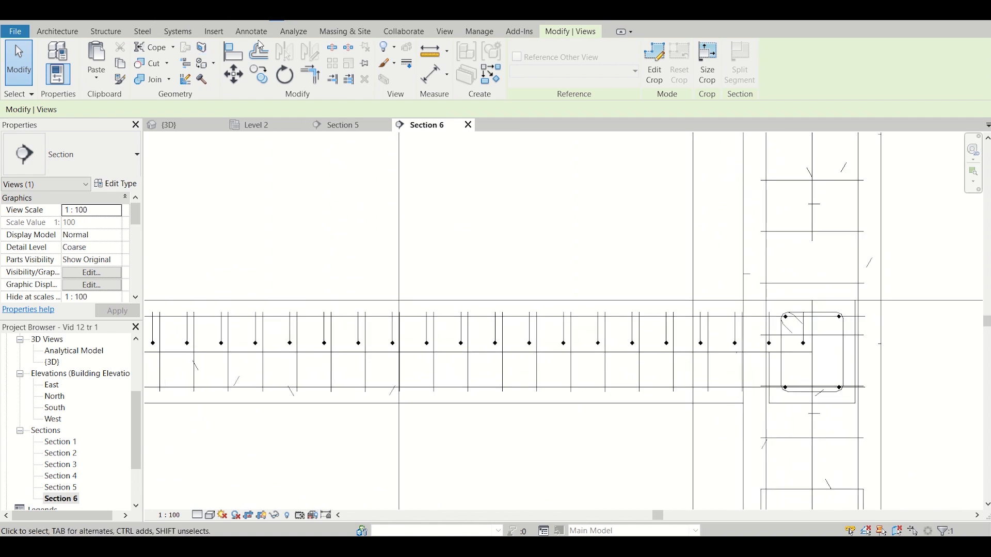
Step: Place a 12T rebar of shape 1-E in the Level 2 floor slab in Section 6, with its ends turned up
left_click(114, 34)
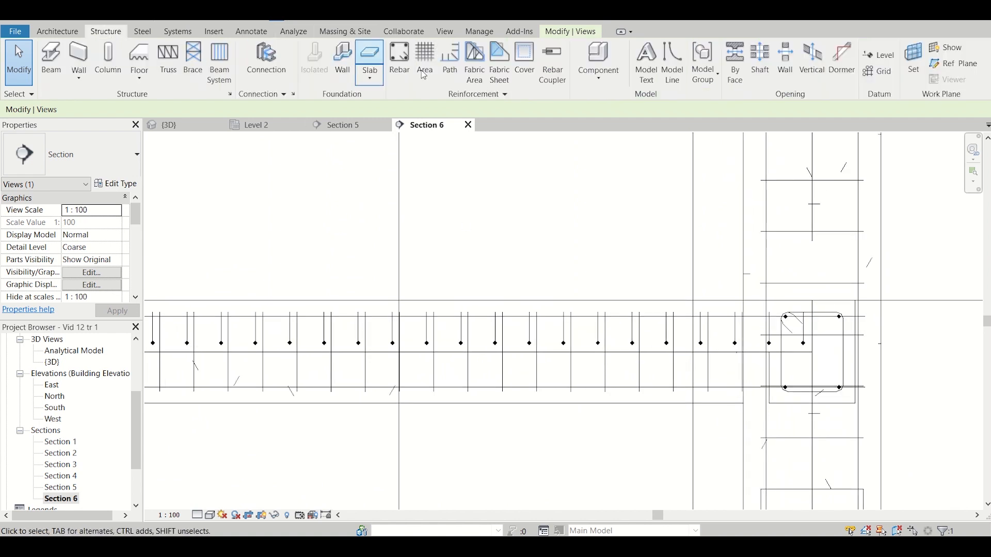
left_click(400, 70)
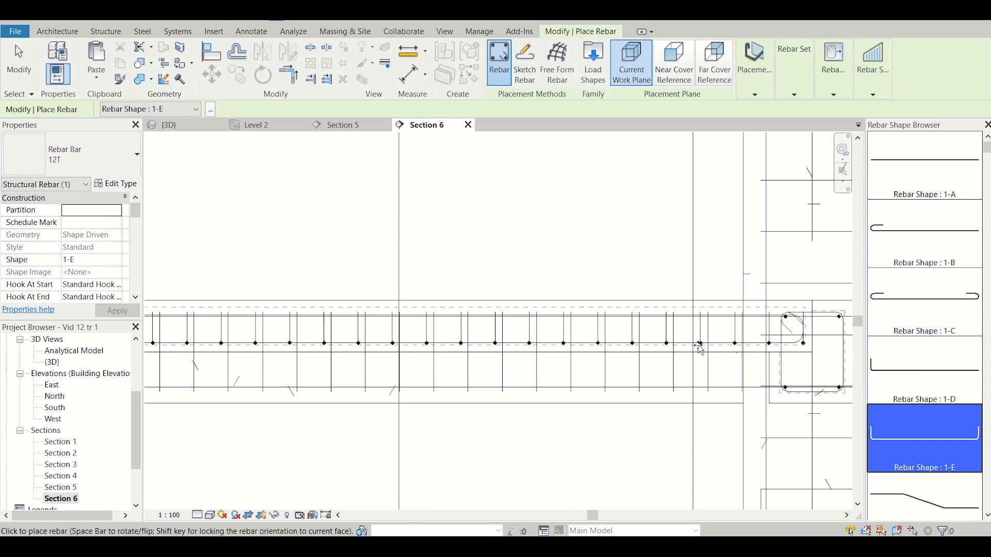
left_click(27, 61)
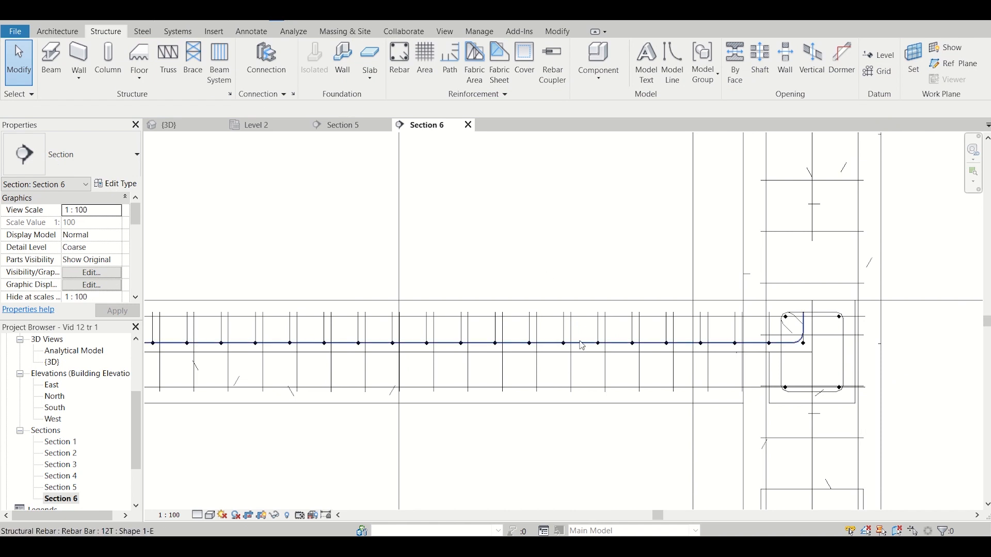
Step: Set the layout of the new slab bar in Section 6 to Maximum Spacing at 100 mm
left_click(582, 345)
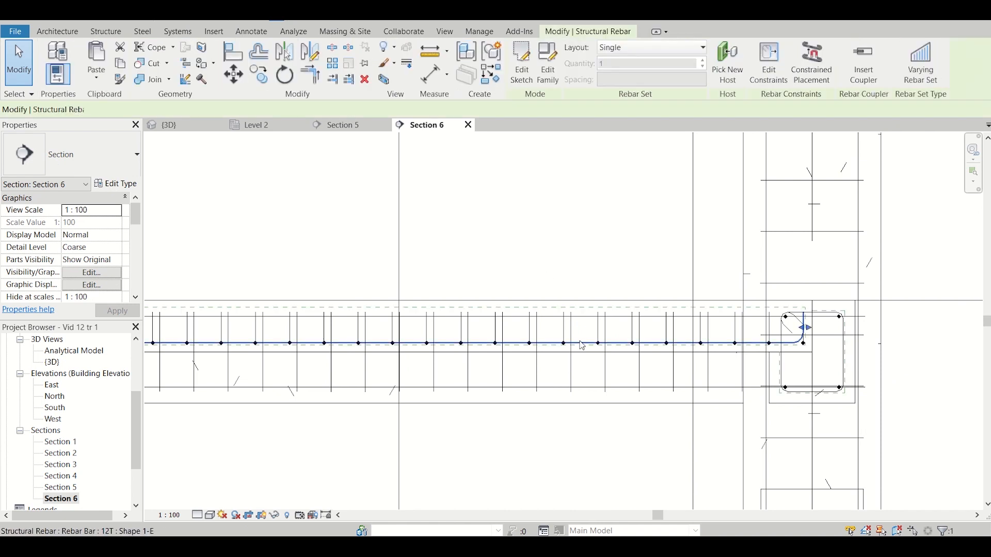
left_click(685, 51)
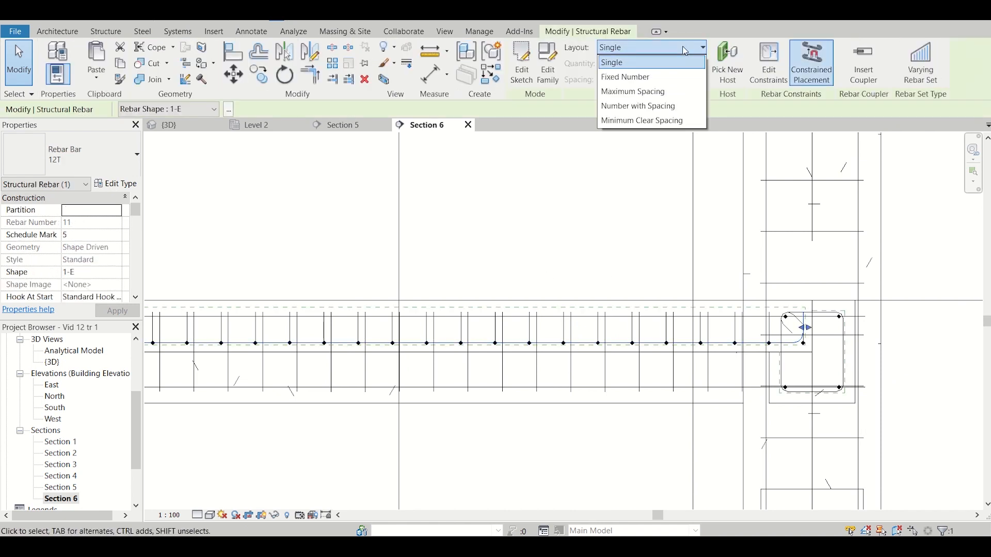
left_click(674, 91)
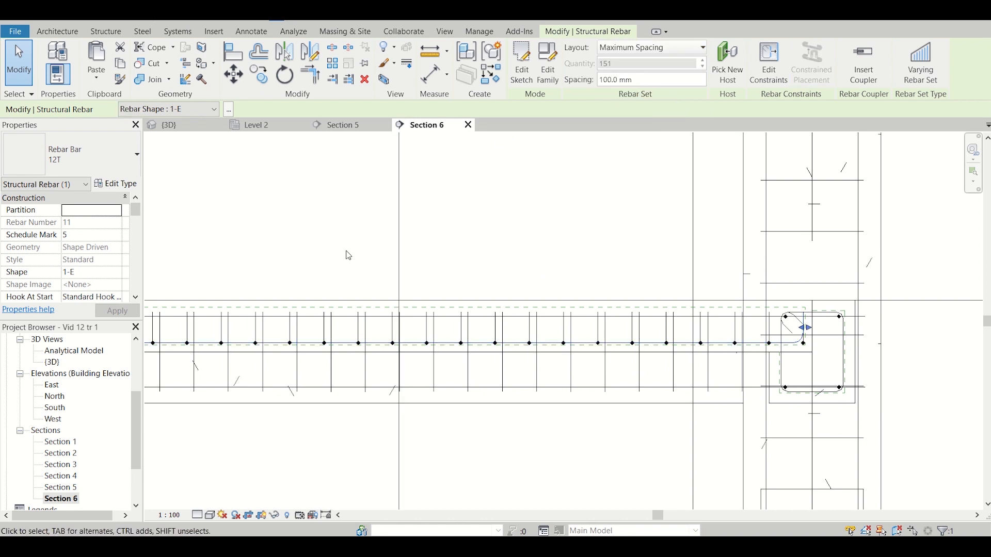
Step: Show the building in the 3D view with the Wireframe visual style
left_click(181, 126)
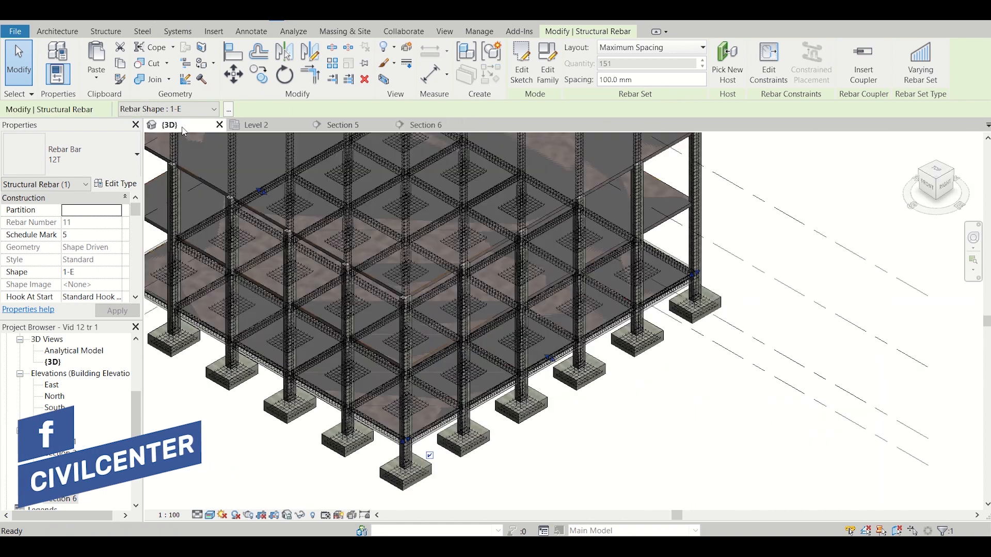
scroll(435, 437, "up", 5)
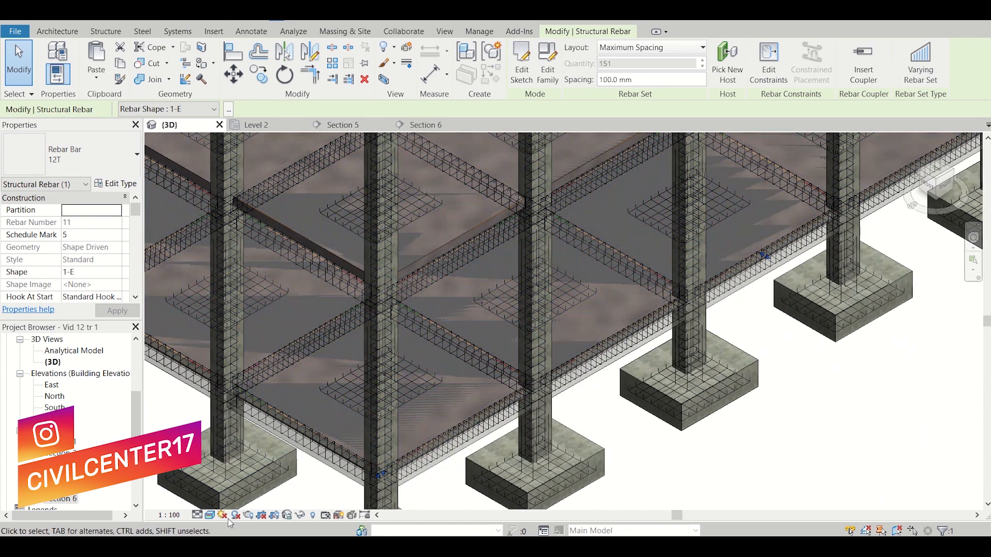
left_click(210, 516)
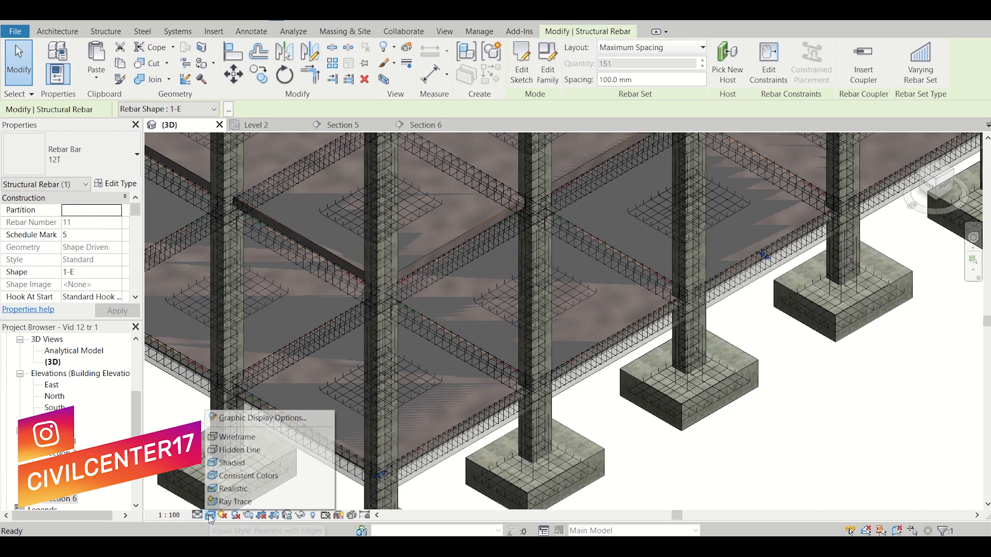
left_click(237, 437)
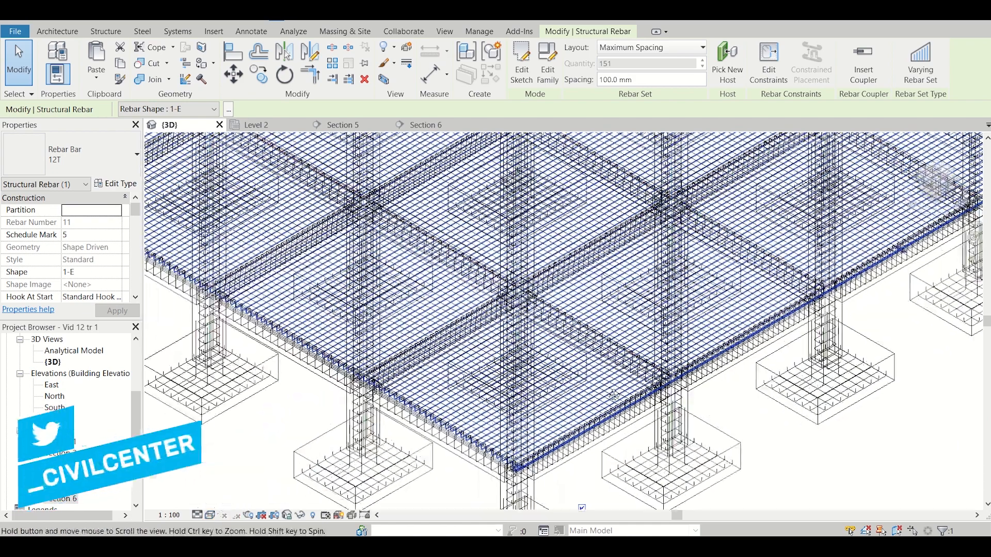
Step: Examine the two-way slab reinforcement in 3D, both across the whole floor and close up at the edge beams and columns
scroll(599, 382, "up", 3)
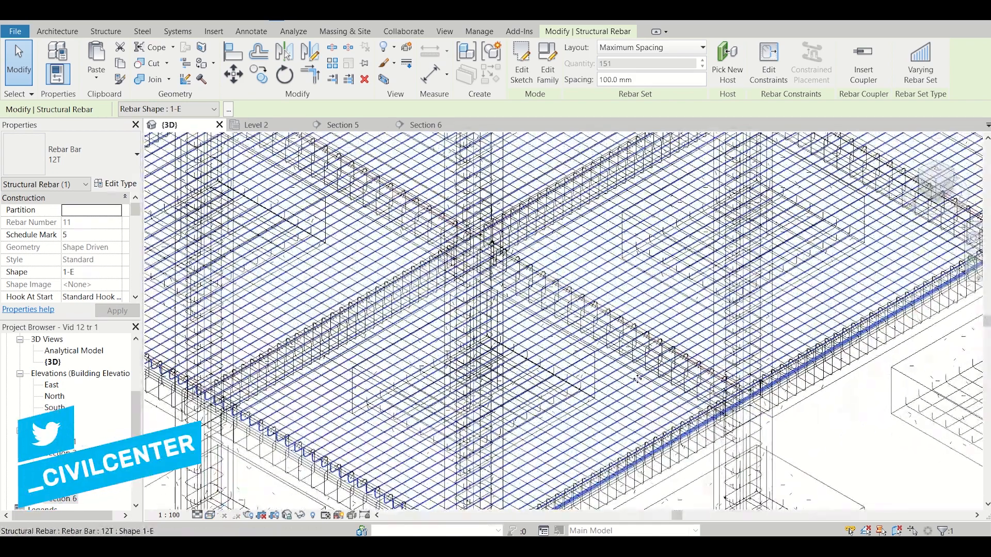
scroll(638, 379, "down", 8)
scroll(684, 348, "down", 1)
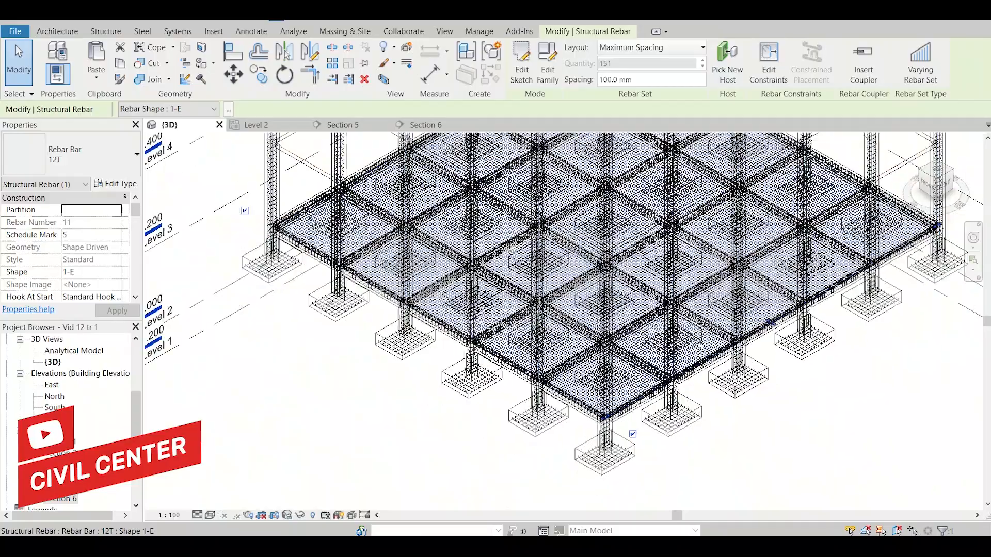
scroll(671, 408, "down", 2)
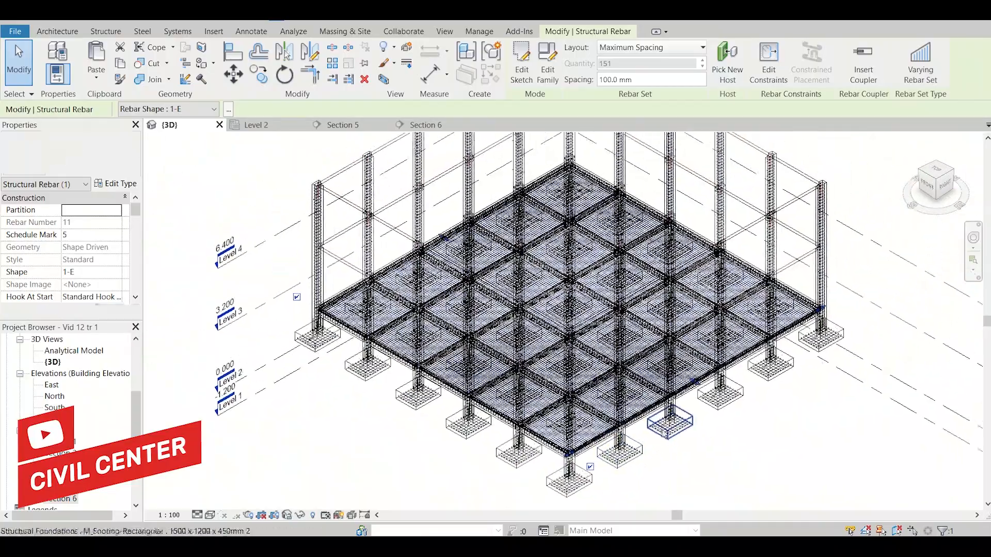
scroll(617, 382, "up", 3)
scroll(617, 380, "up", 2)
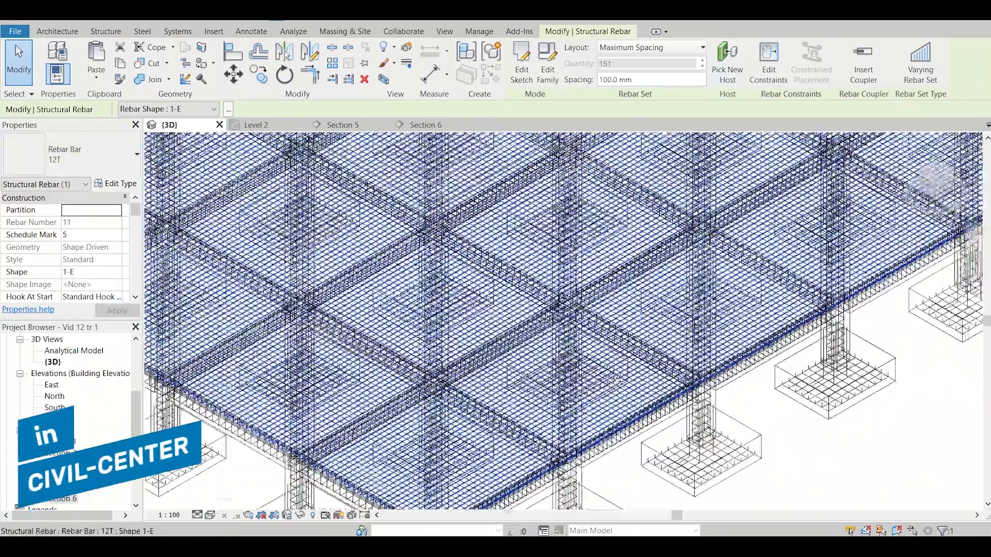
scroll(614, 379, "up", 6)
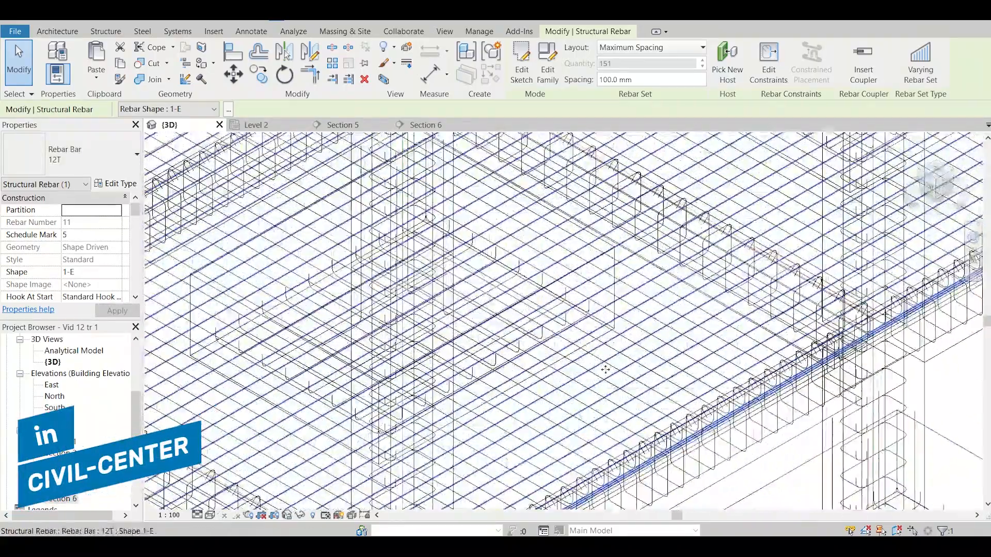
scroll(605, 370, "down", 3)
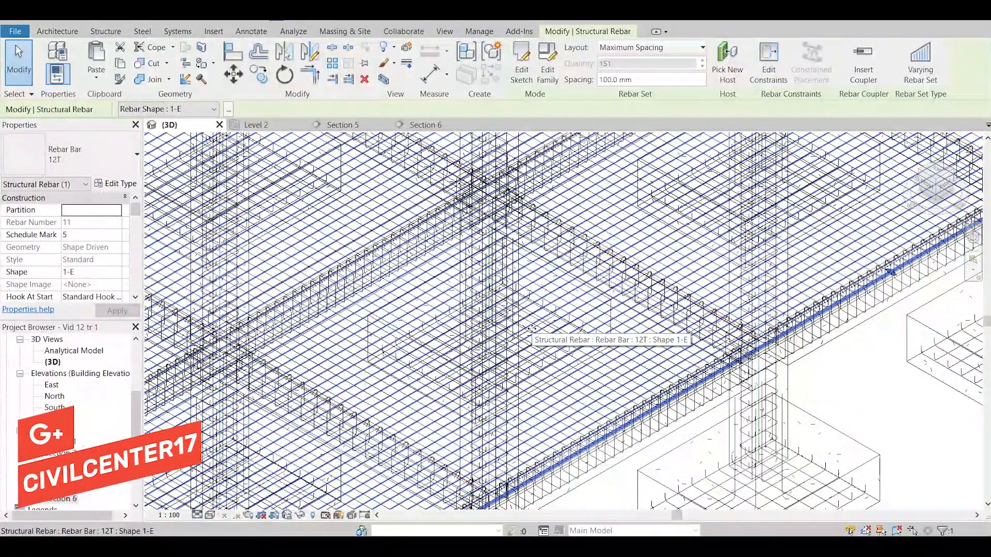
scroll(530, 329, "down", 4)
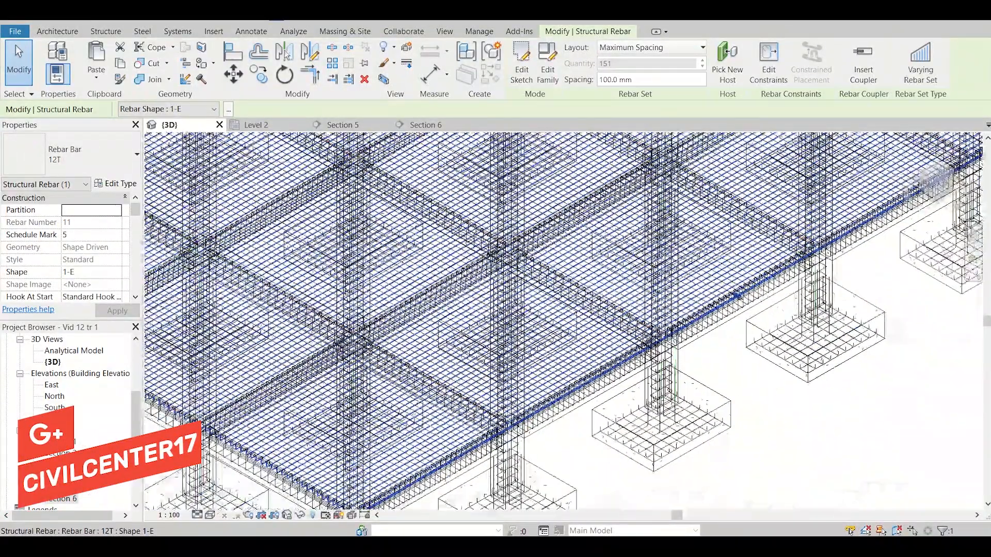
scroll(531, 328, "down", 1)
middle_click_drag(571, 358, 643, 337)
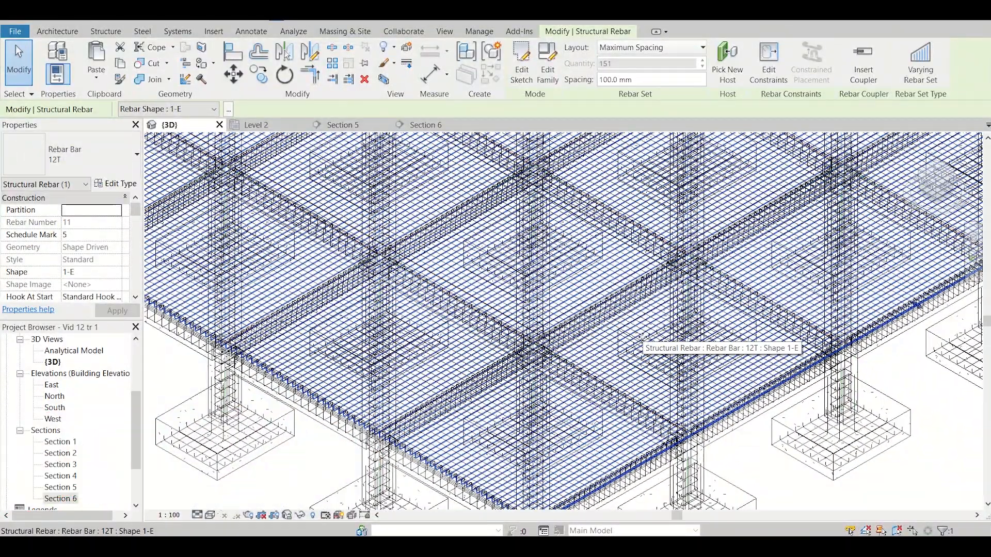